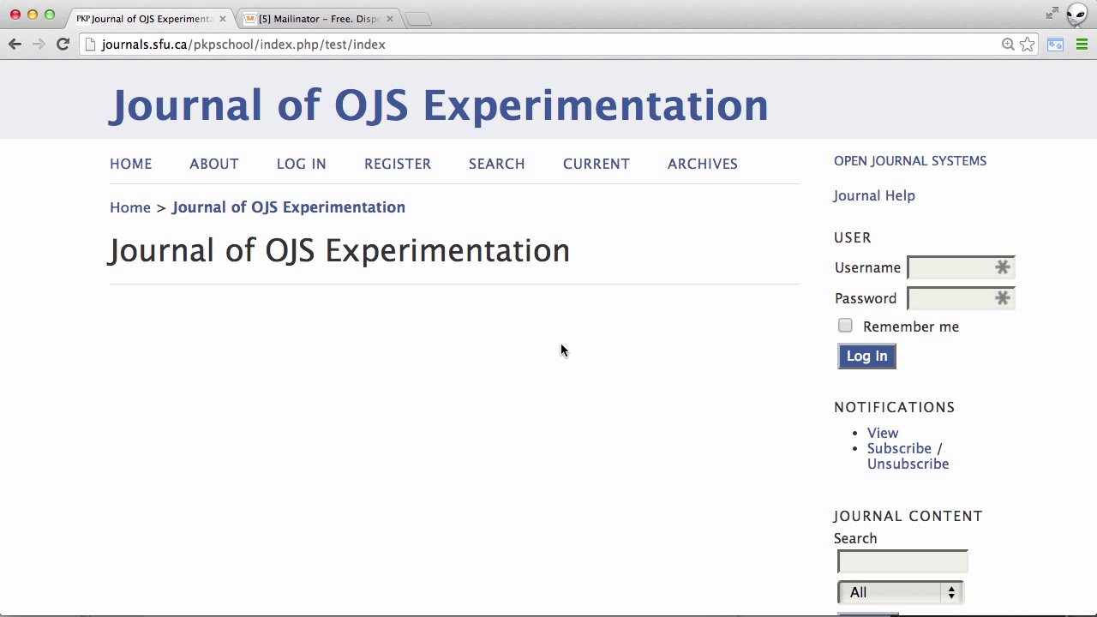
Step: Open the '[jojse] Editor Decision' email and read the Accept with Revisions decision and Reviewer A/B comments
left_click(333, 19)
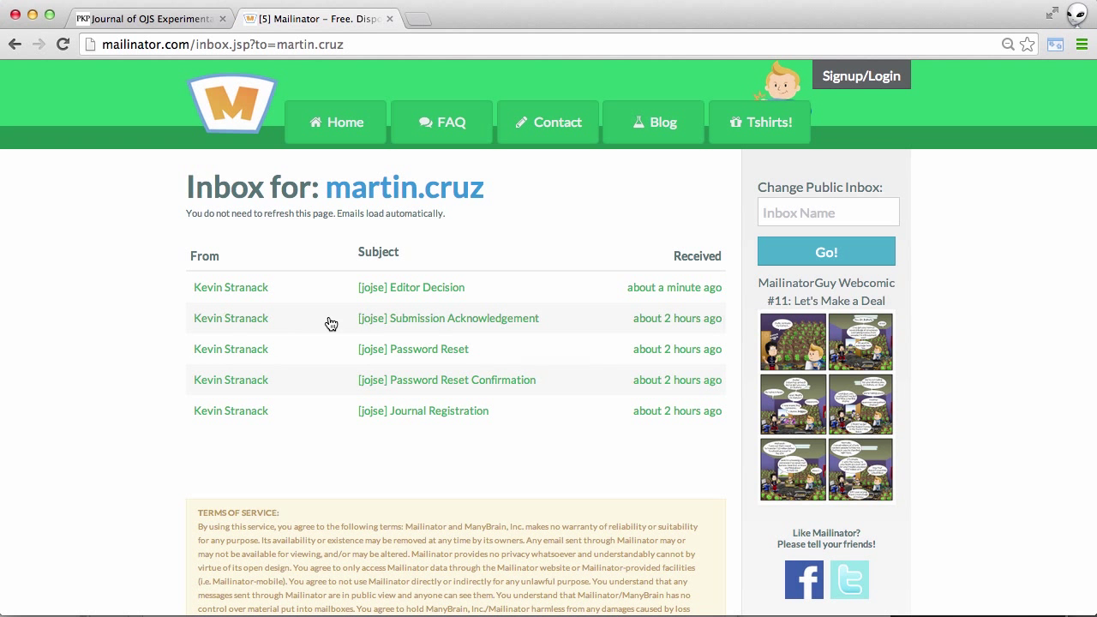
left_click(406, 287)
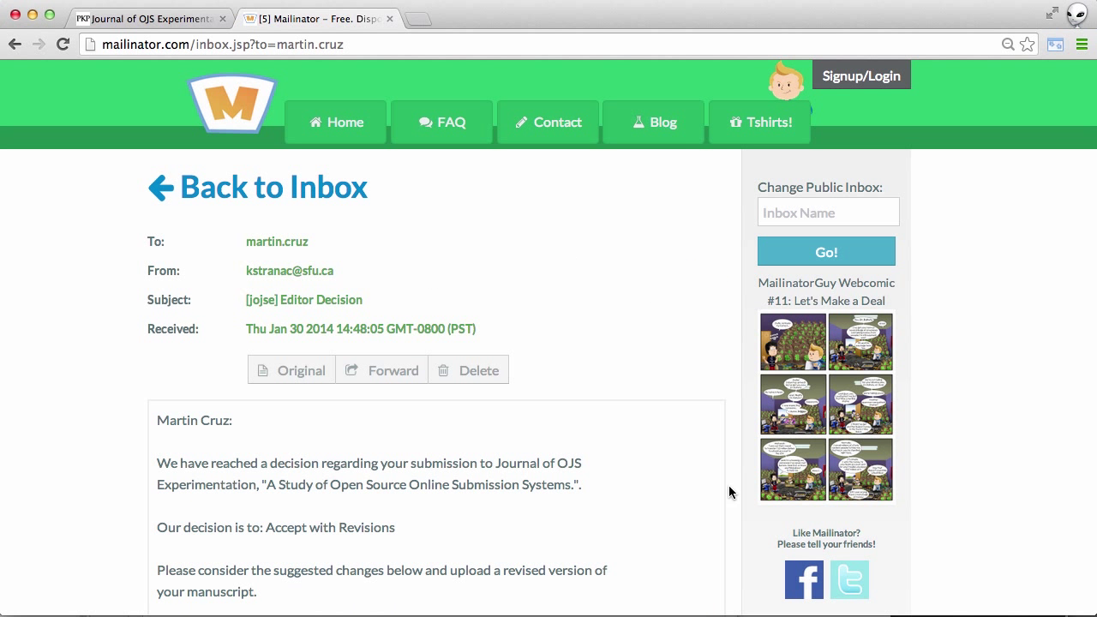
scroll(683, 517, "down", 4)
scroll(684, 517, "down", 3)
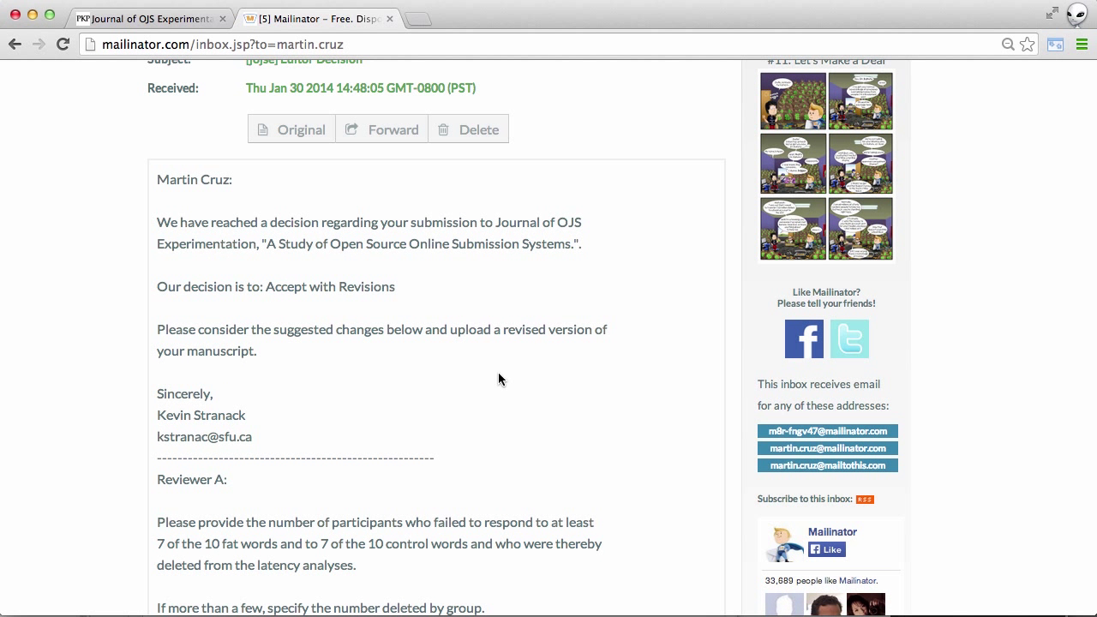
scroll(71, 423, "down", 1)
scroll(71, 427, "down", 3)
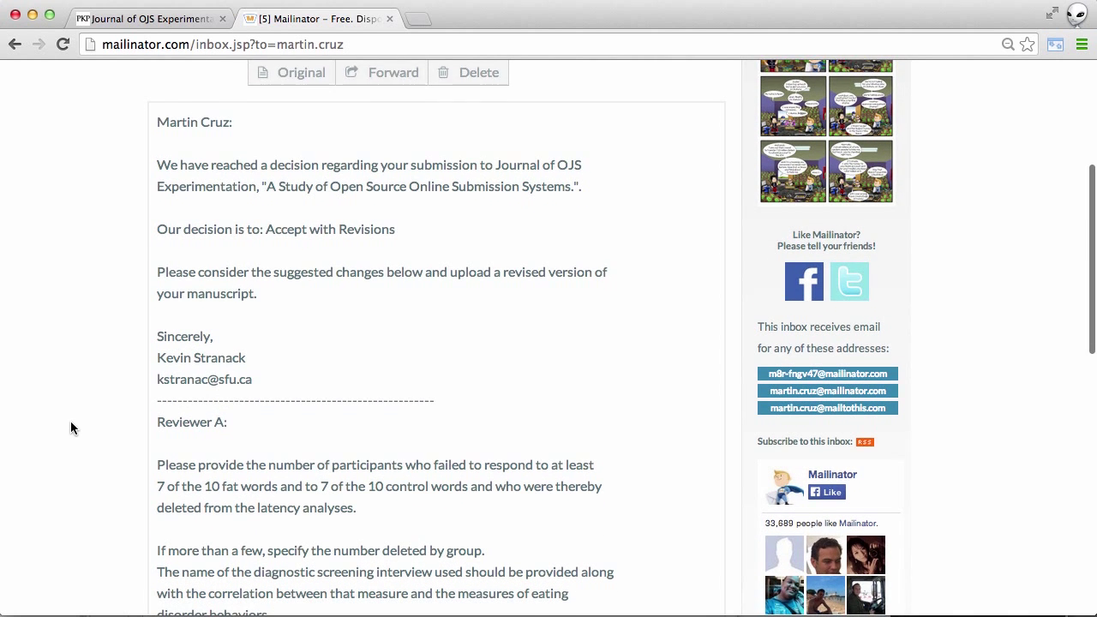
scroll(71, 427, "down", 3)
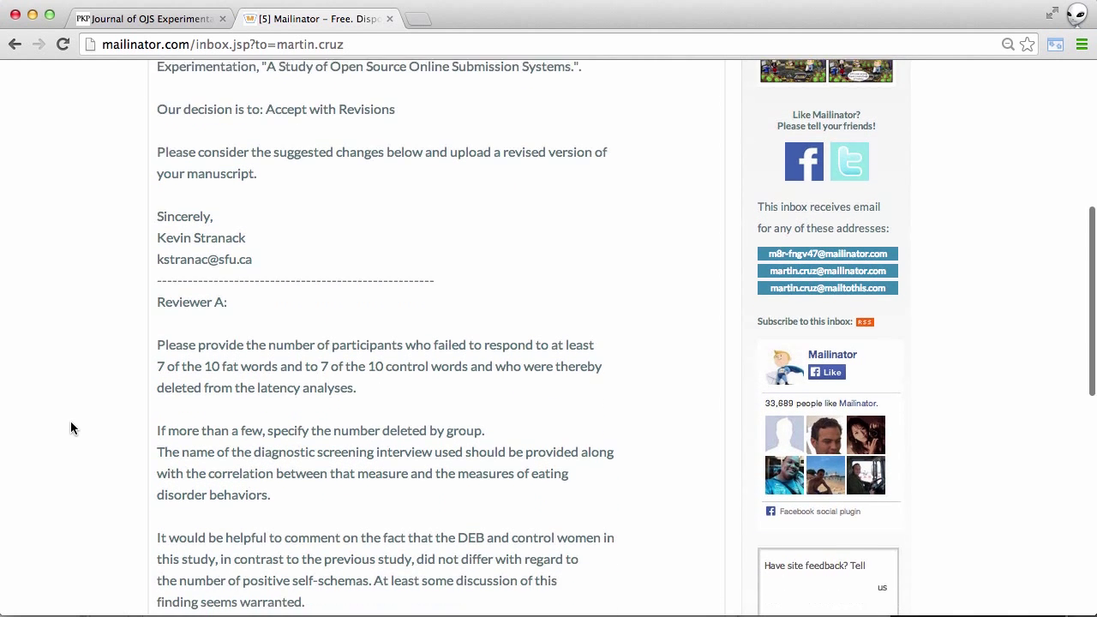
scroll(71, 424, "down", 5)
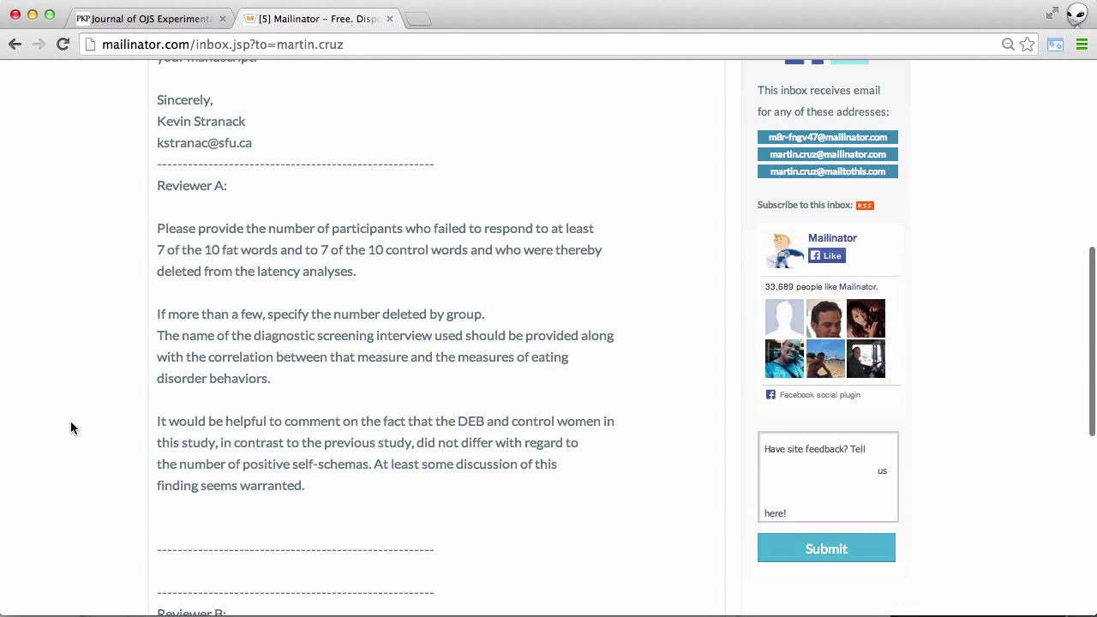
scroll(71, 424, "down", 6)
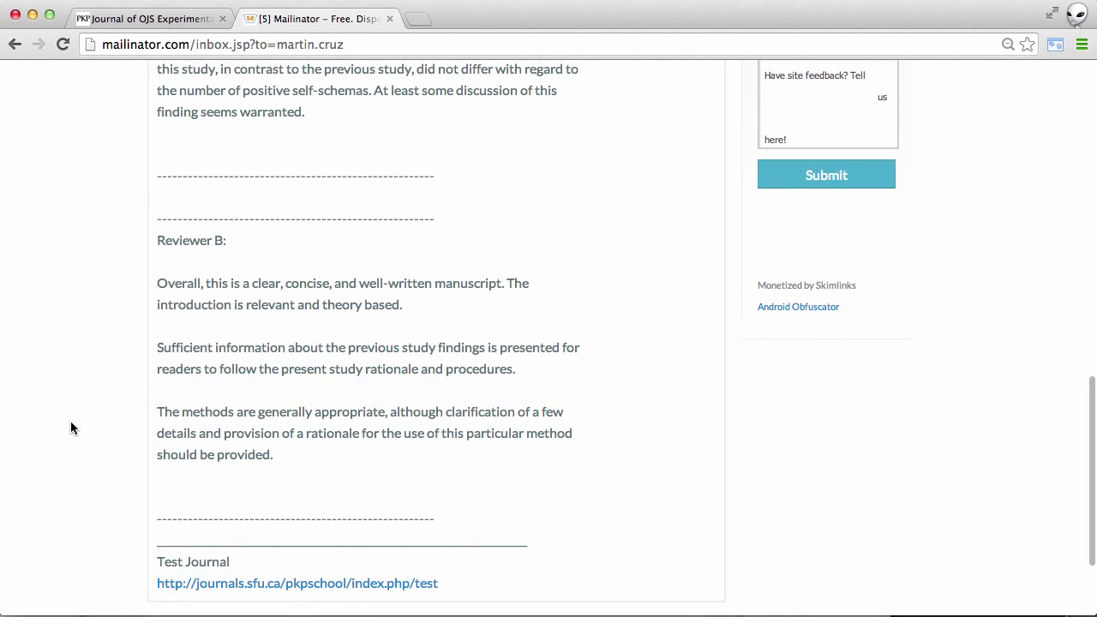
scroll(71, 425, "up", 6)
scroll(71, 426, "up", 6)
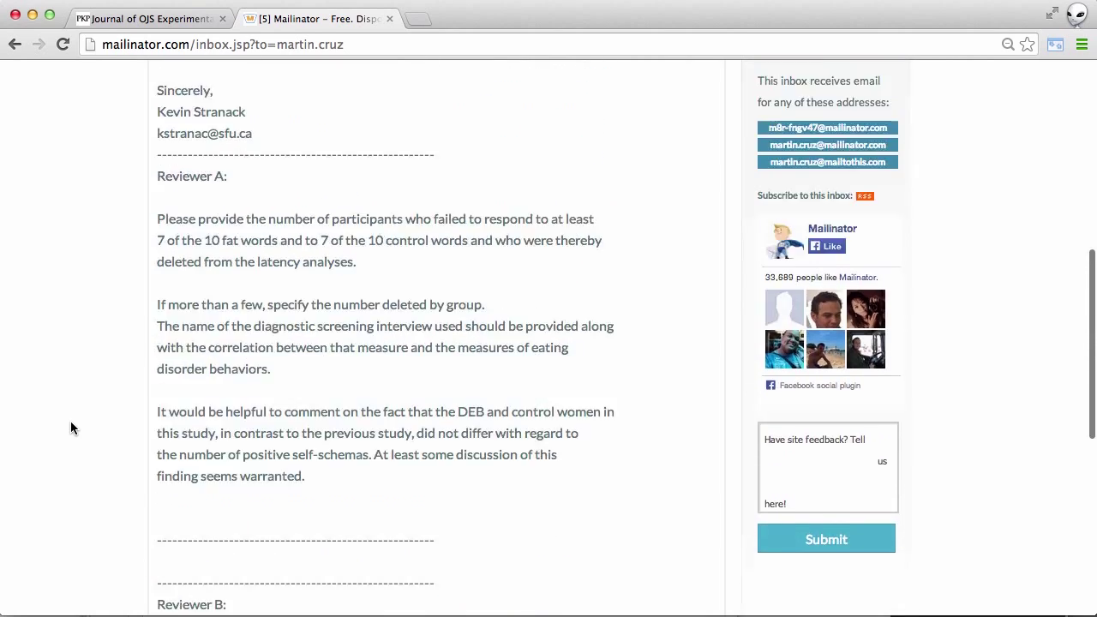
scroll(70, 428, "up", 12)
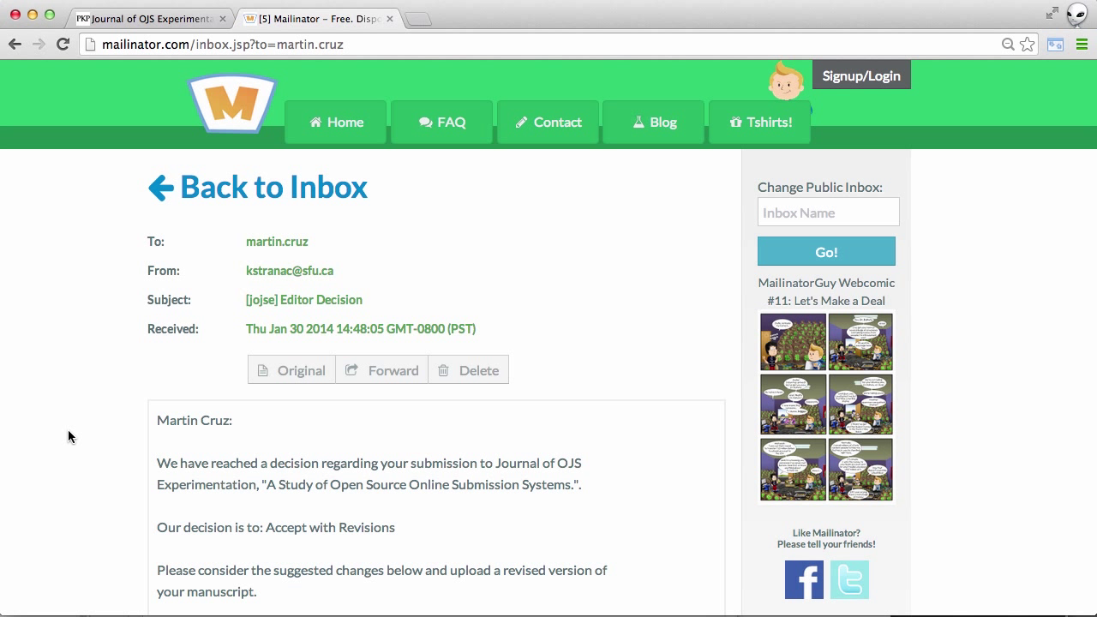
Step: Log into the journal with the author's username and password and list the active submissions
left_click(144, 19)
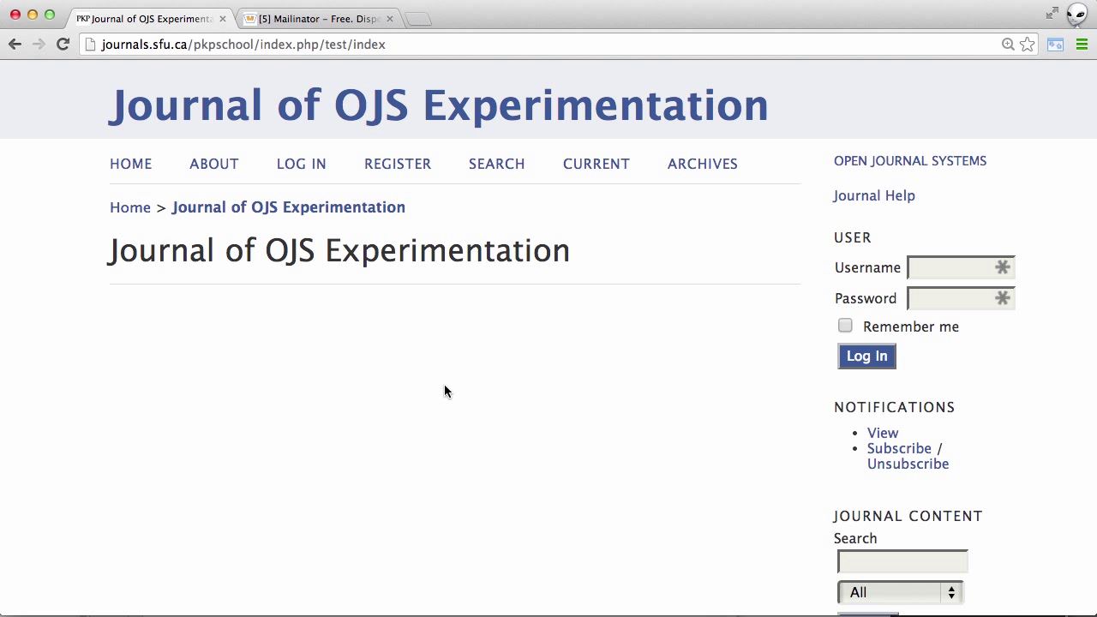
left_click(312, 168)
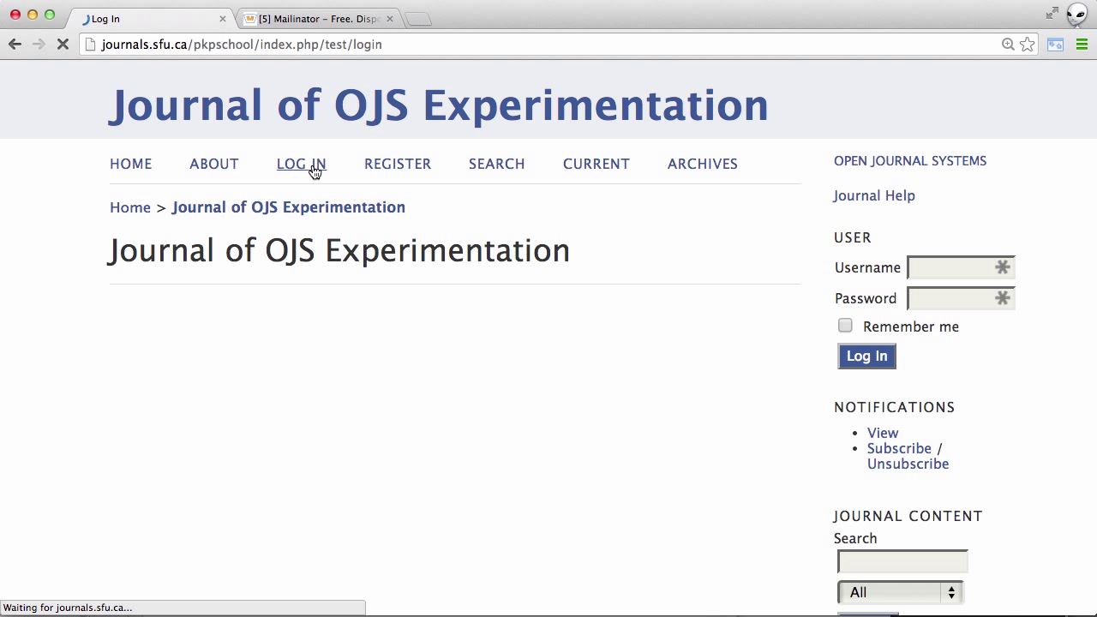
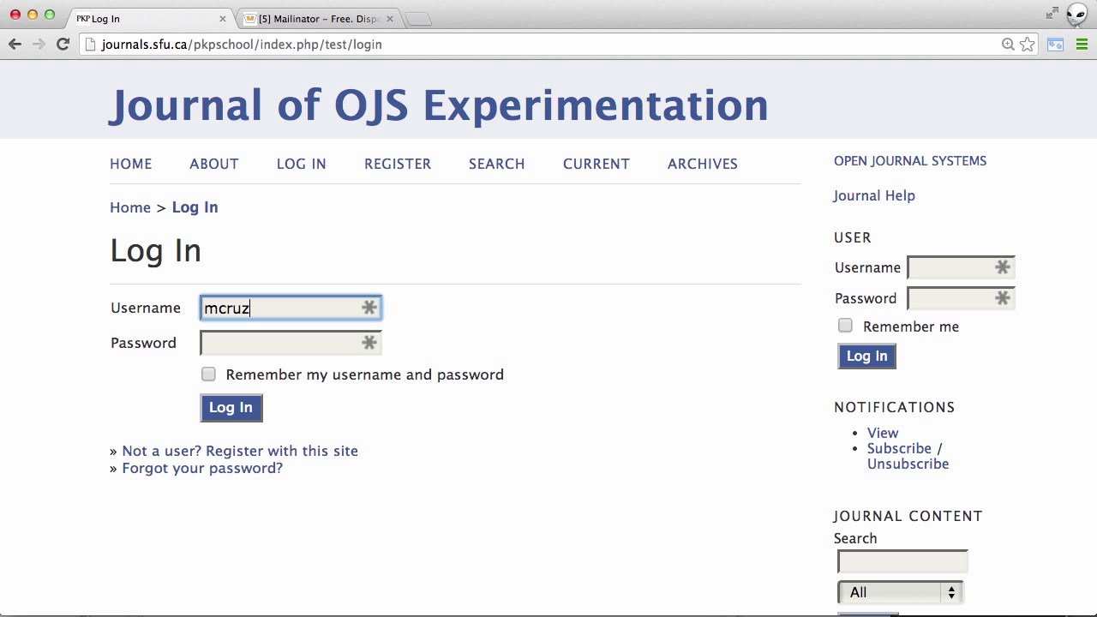
key("Tab")
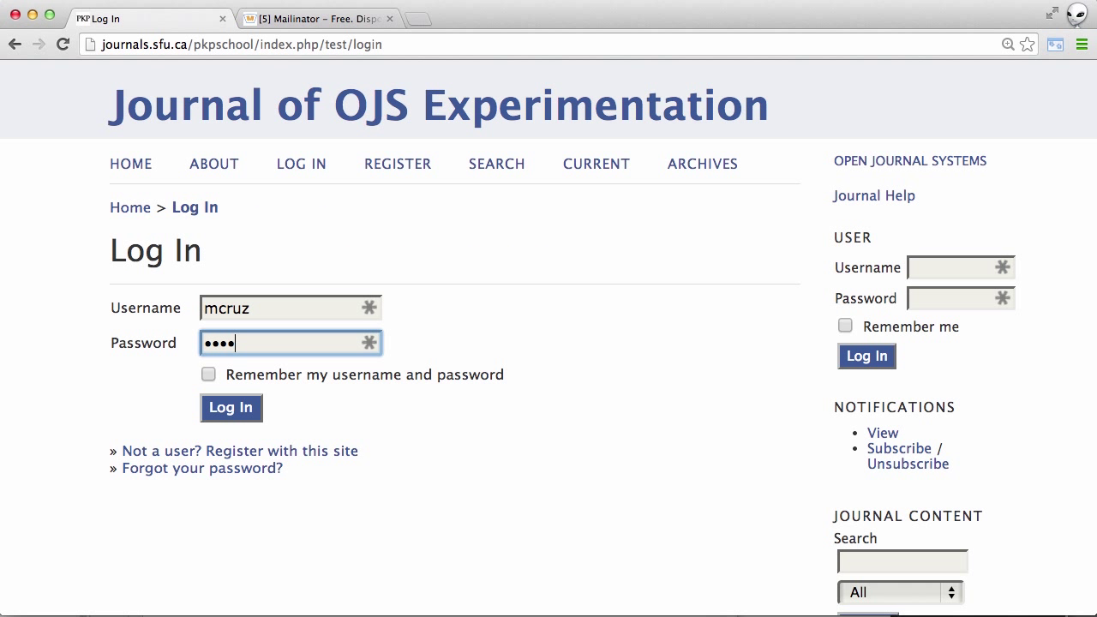
left_click(247, 408)
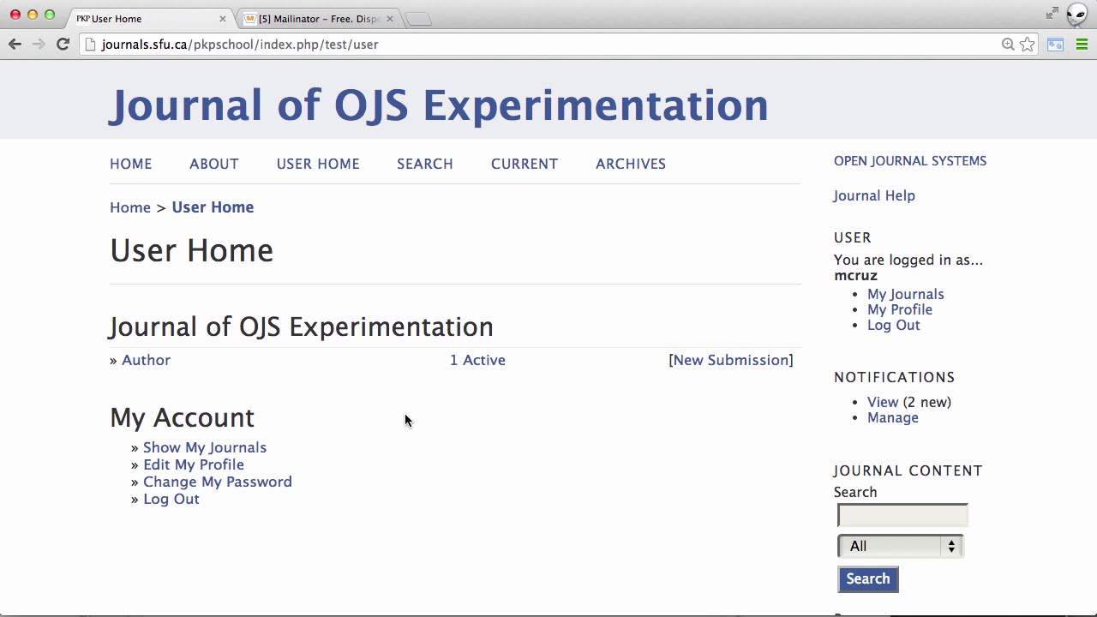
left_click(477, 360)
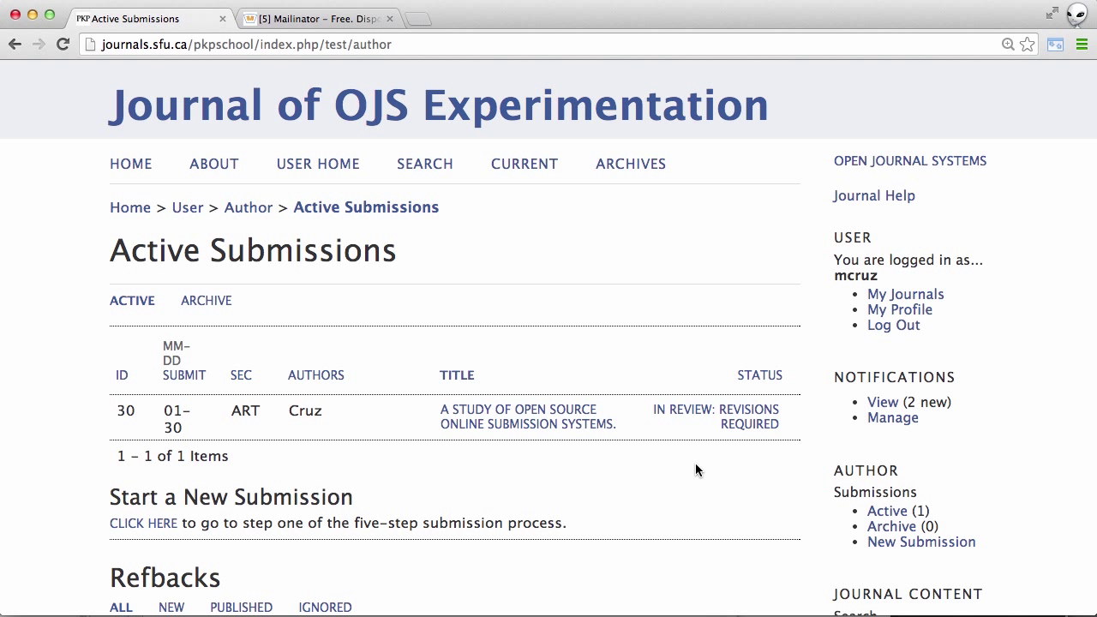
Step: Open submission 30's review page and scroll to its Editor Decision and Upload Author Version section
left_click(745, 424)
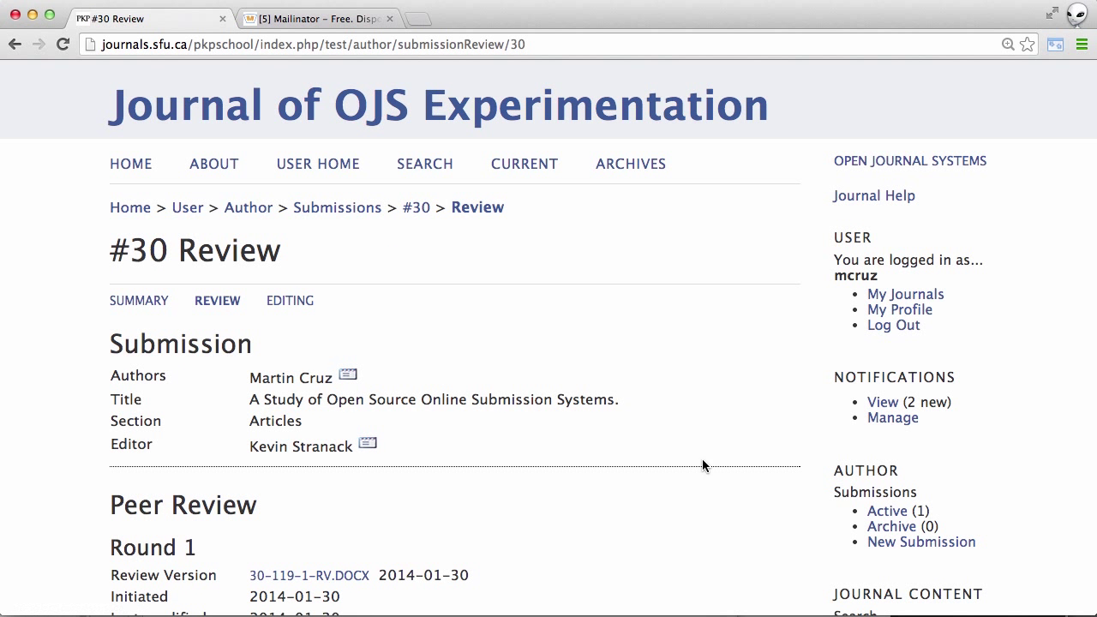
scroll(672, 507, "down", 3)
scroll(671, 512, "down", 8)
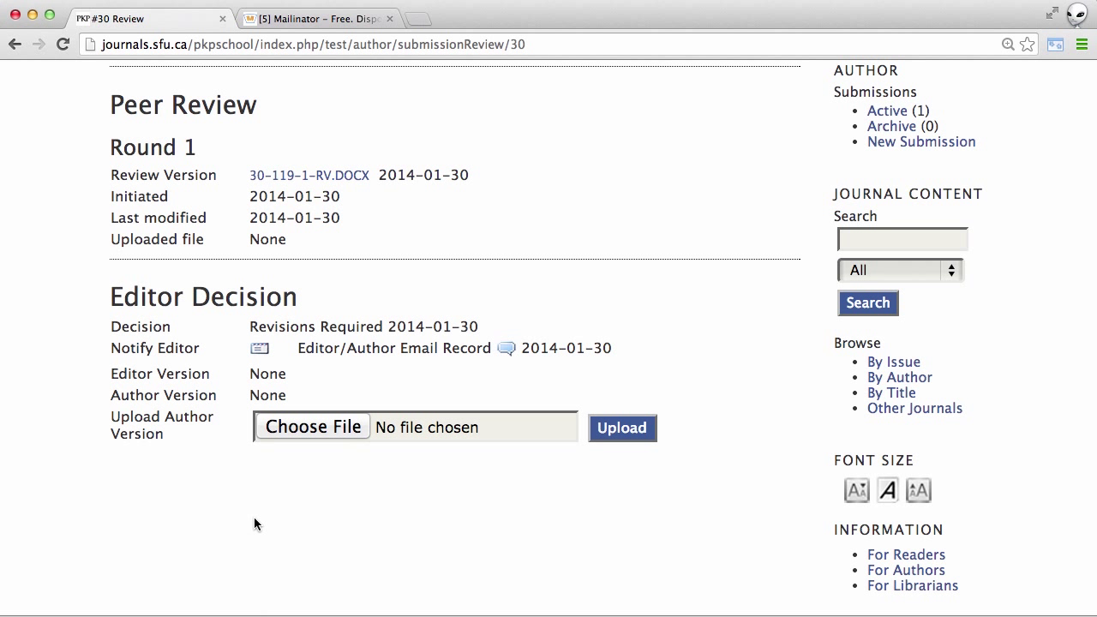
Step: Upload Test_Manuscript_File_Revised.docx from the Desktop as the author version of submission 30
left_click(342, 427)
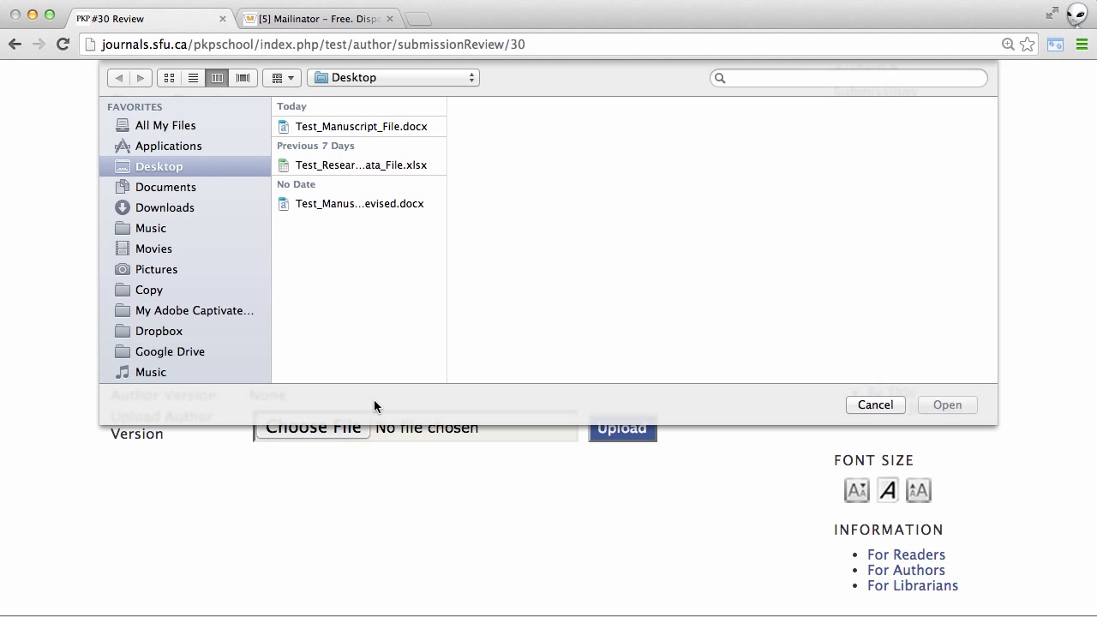
left_click(387, 204)
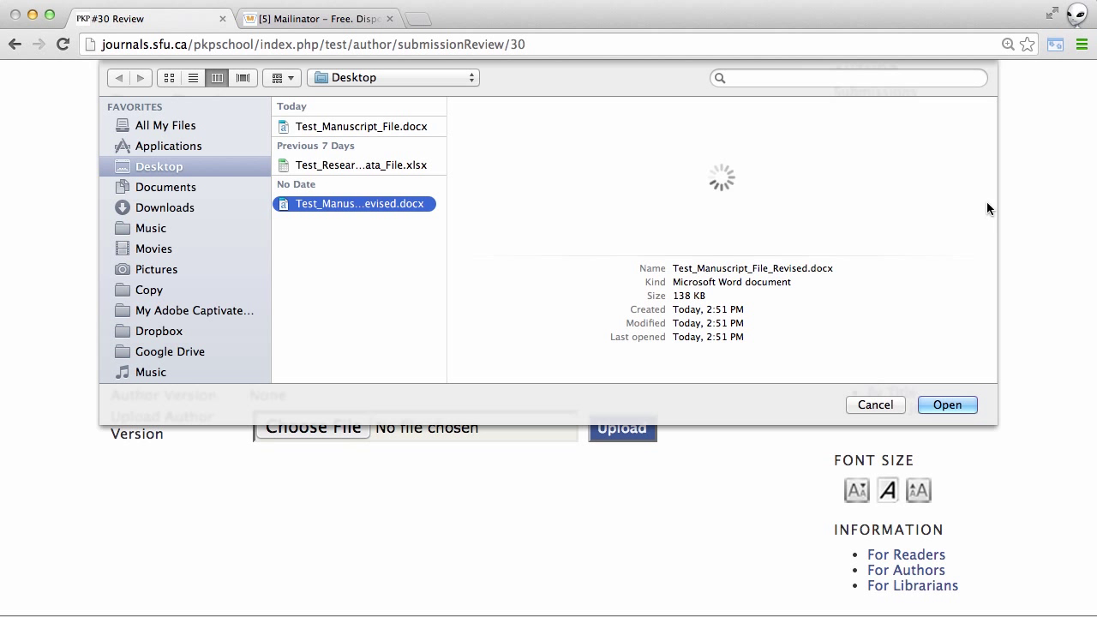
left_click(953, 402)
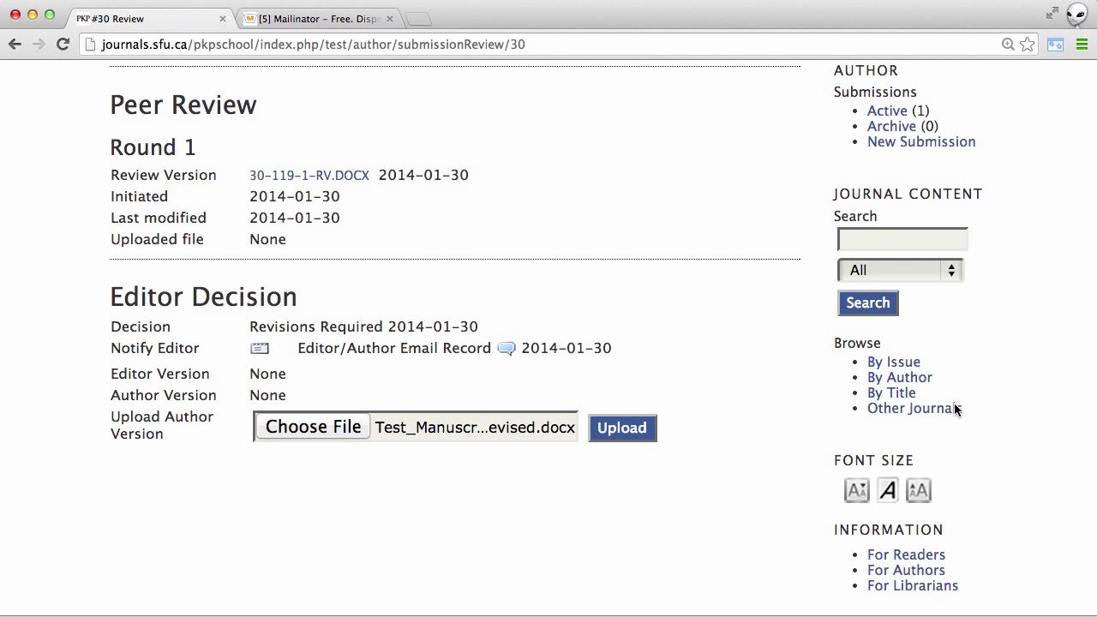
left_click(634, 430)
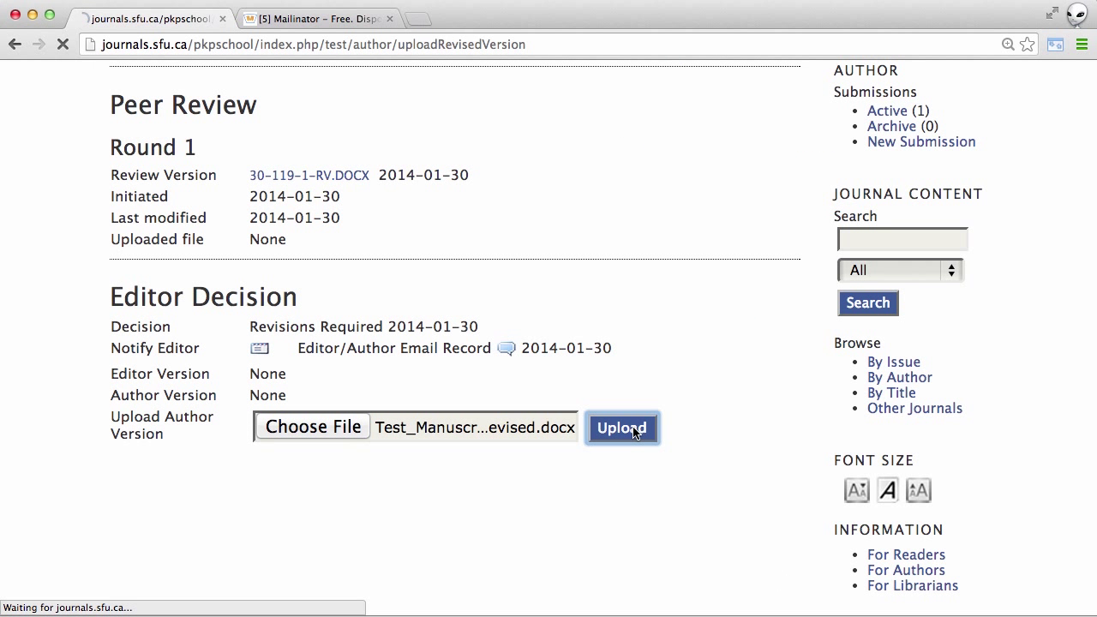
scroll(657, 503, "down", 10)
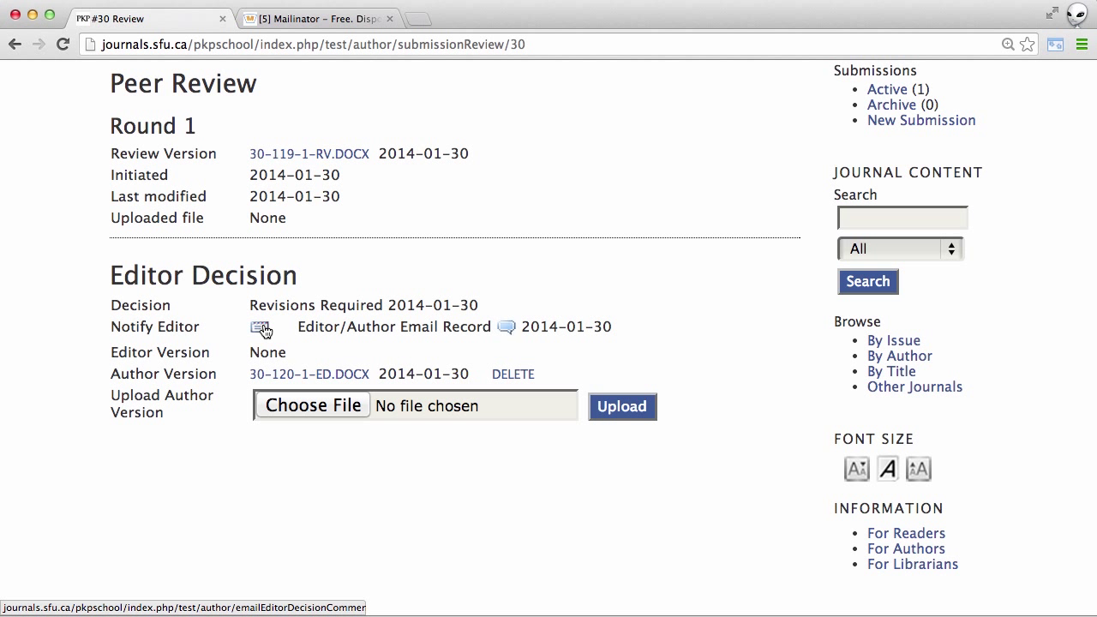
Step: Write the Notify Editor email body 'I have now completed the revisions for my submission.' above the signature
left_click(265, 331)
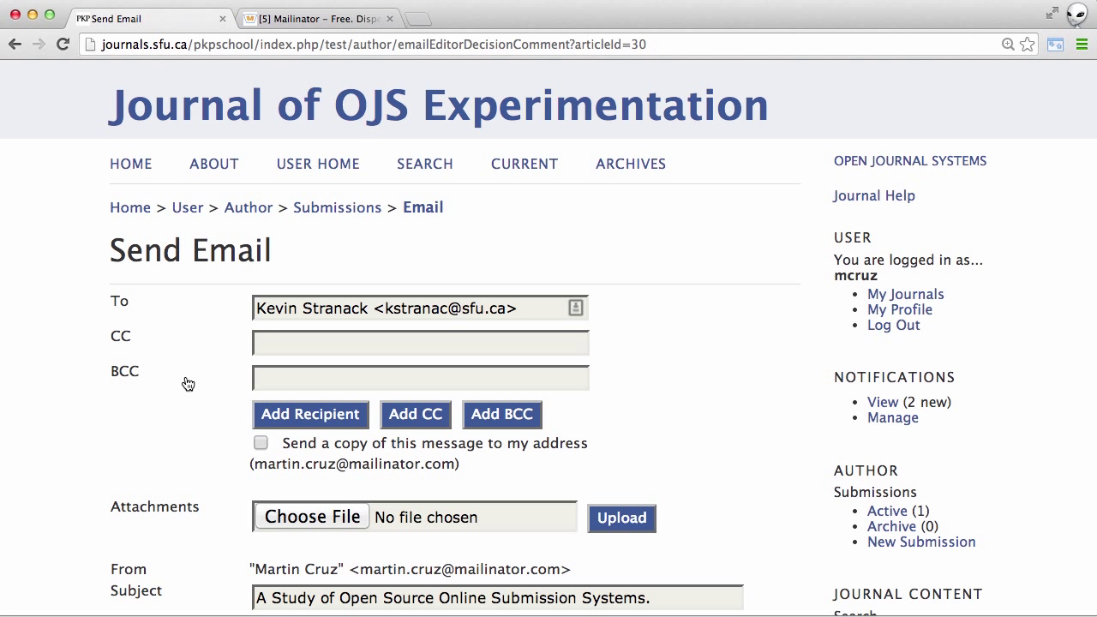
scroll(170, 382, "down", 4)
scroll(169, 382, "down", 1)
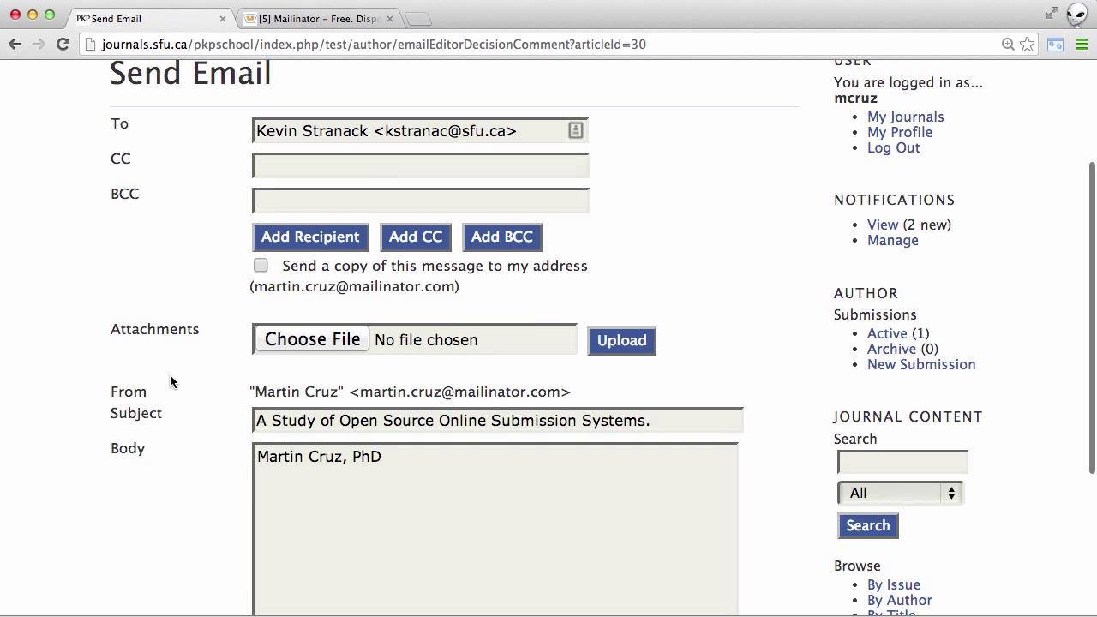
left_click(257, 455)
key("Return")
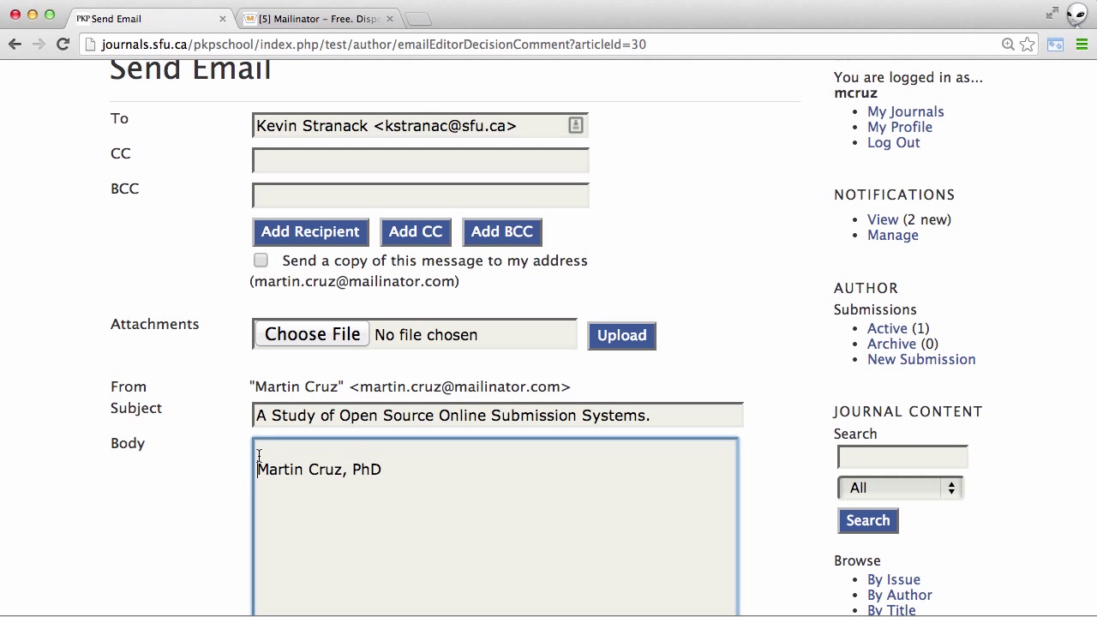
key("Up")
type("I have now completed the r")
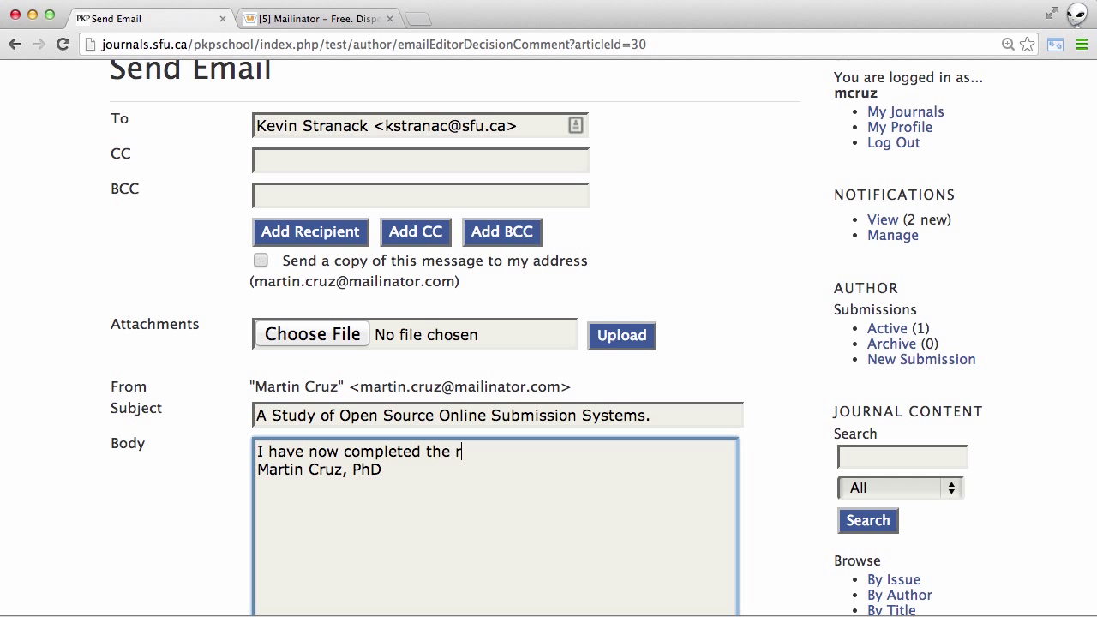
type("evisio")
key("BackSpace")
type("sions for my submiss")
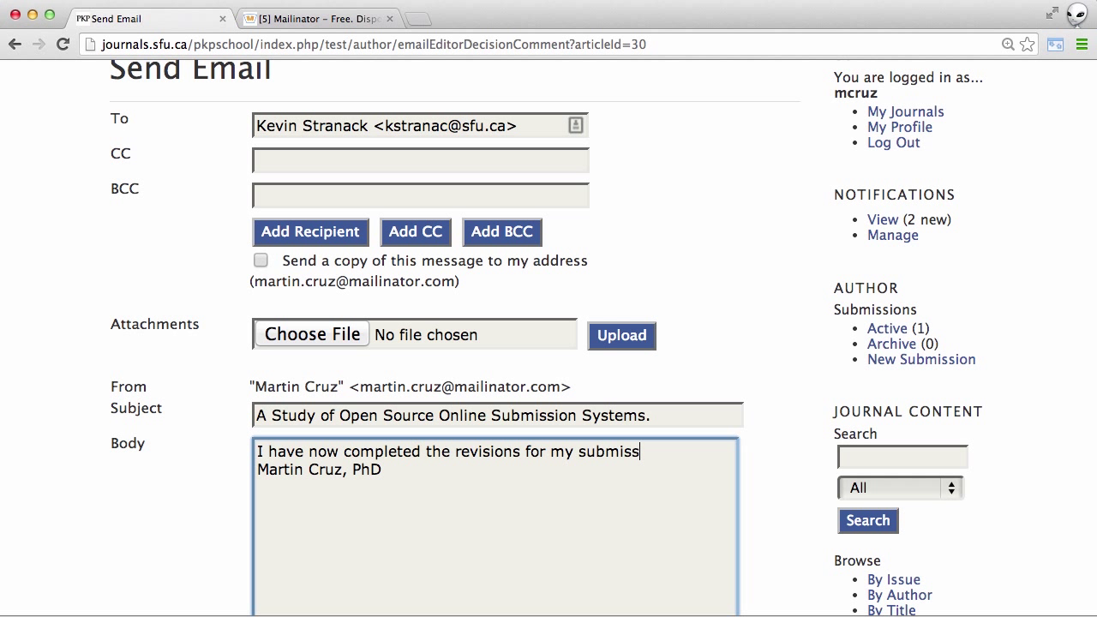
type("ion.")
key("Return")
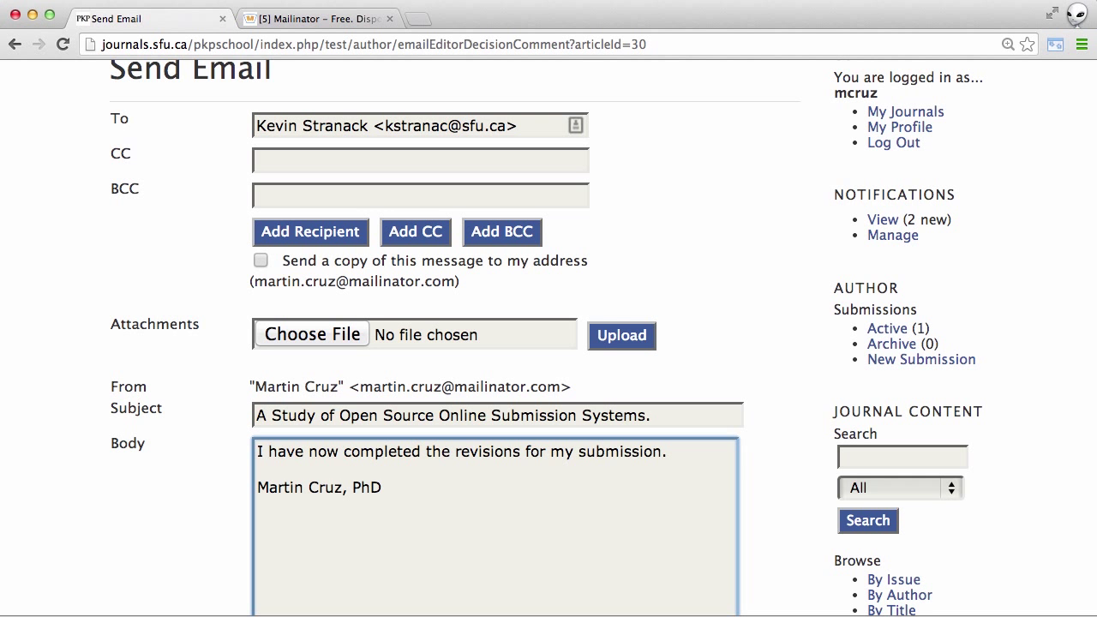
scroll(131, 488, "down", 5)
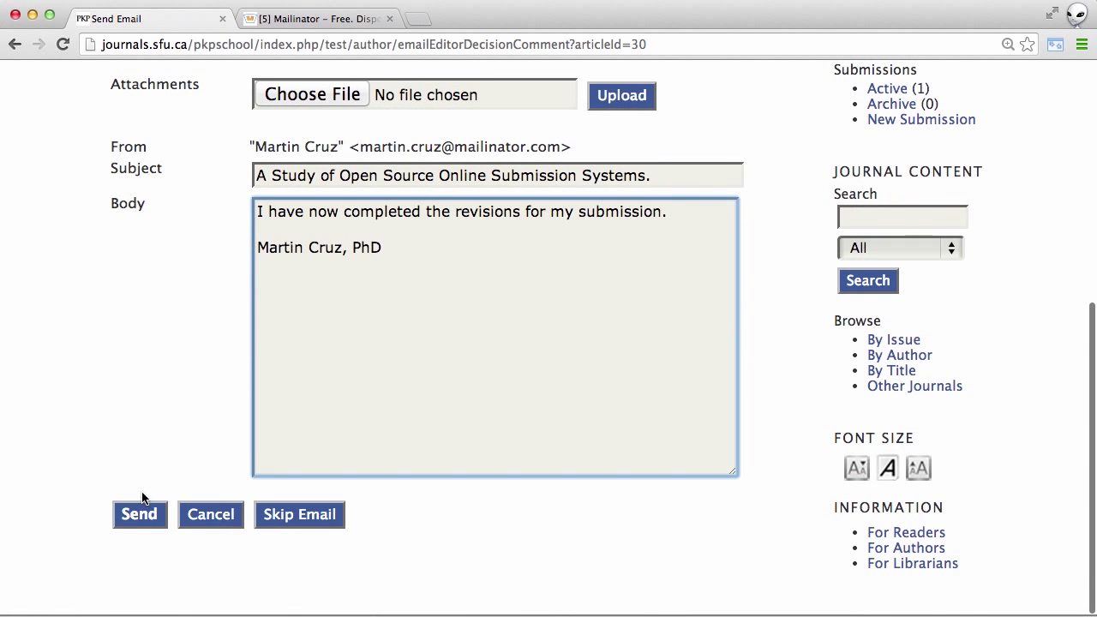
Step: Send the revision-complete email to the editor
left_click(149, 520)
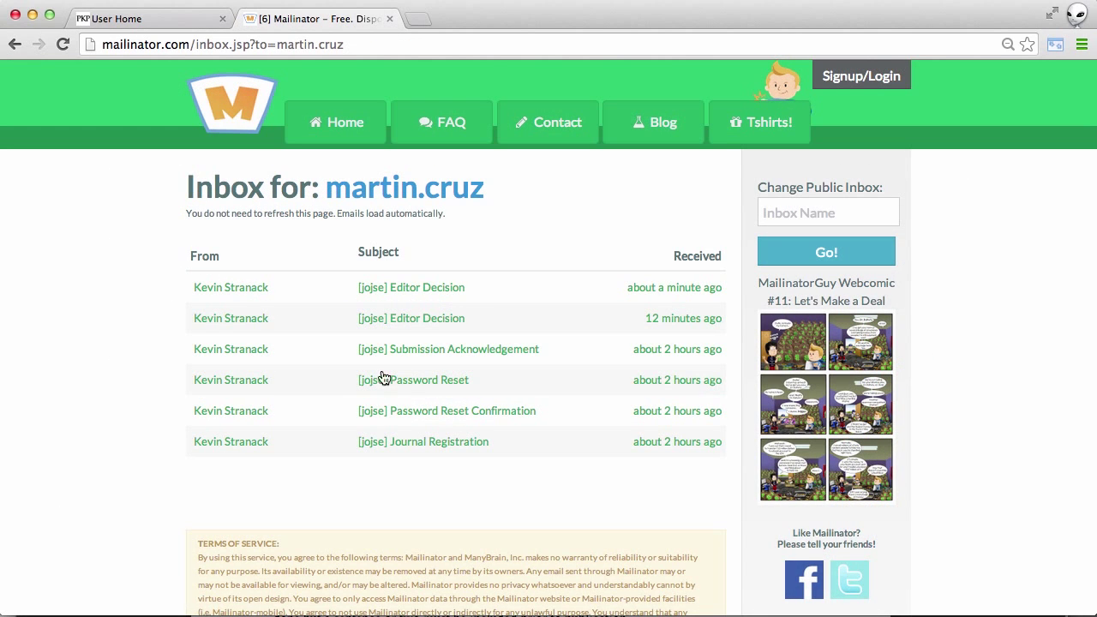
Step: Open the newest '[jojse] Editor Decision' email and read that the submission is accepted
left_click(439, 289)
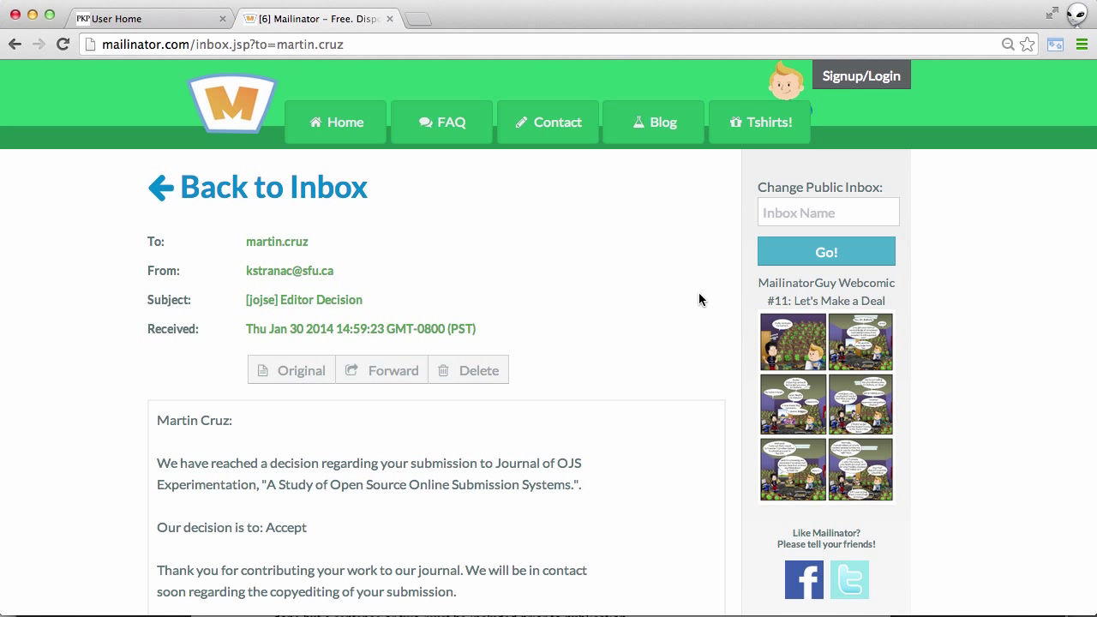
scroll(704, 364, "down", 4)
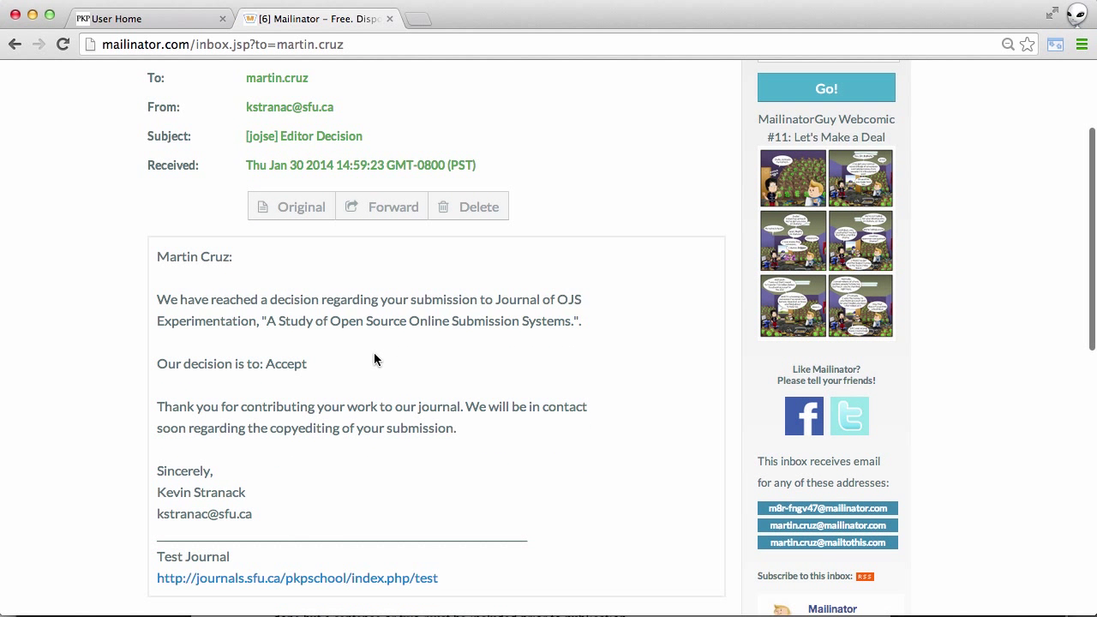
scroll(373, 358, "down", 3)
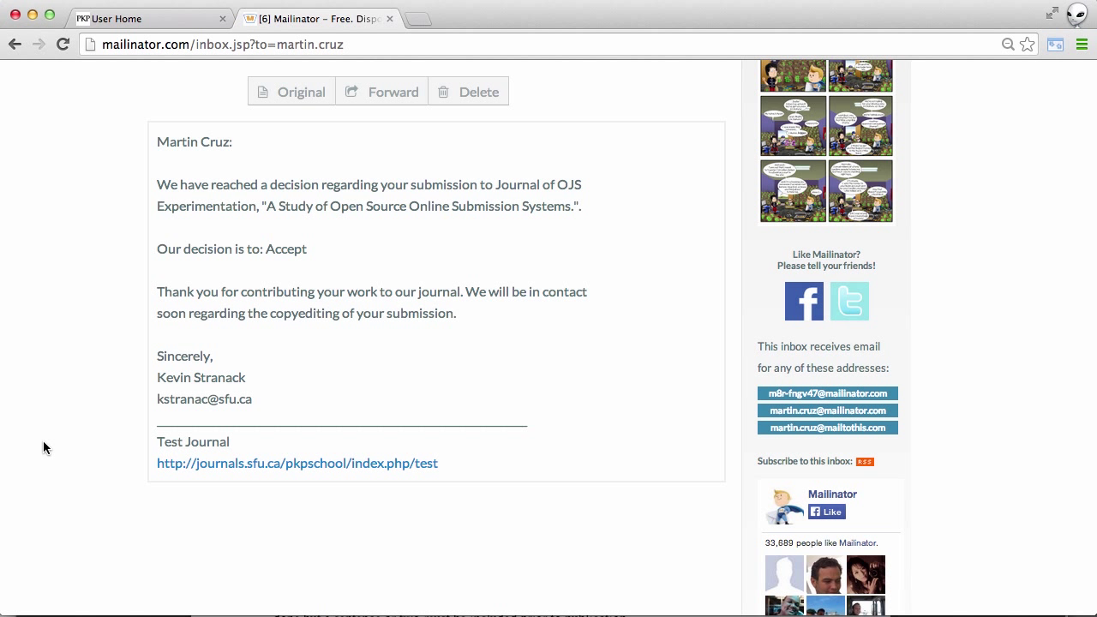